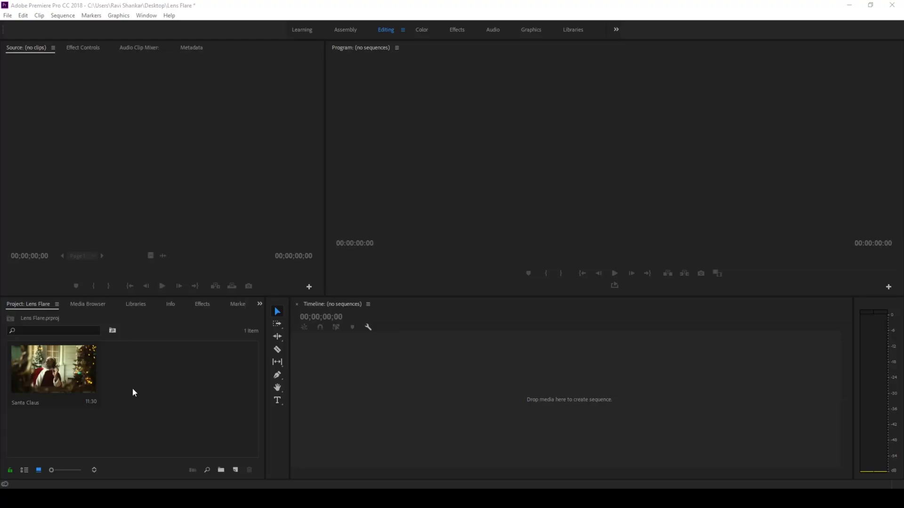
Select the Santa Claus clip in the Lens Flare project.
left_click(69, 381)
Create a Santa Claus sequence by dropping the clip on the Timeline, and play part of it.
left_click_drag(284, 344, 337, 360)
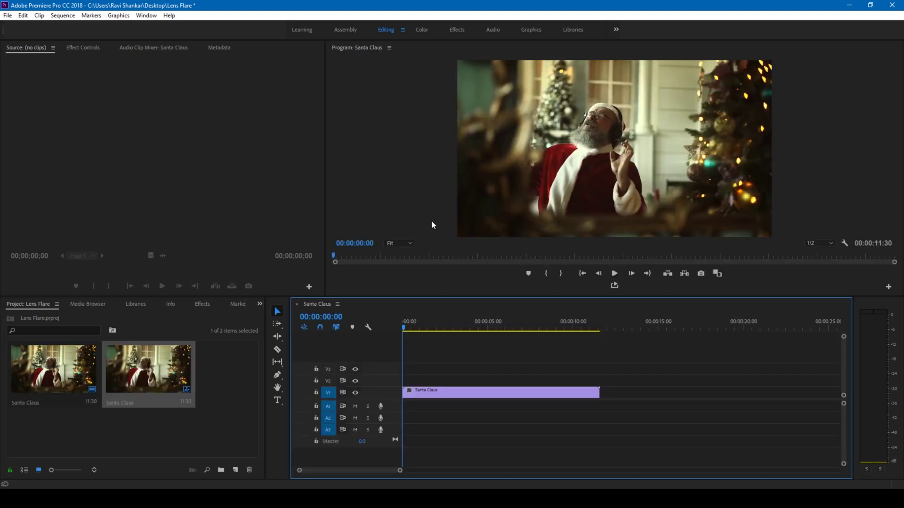
key("space")
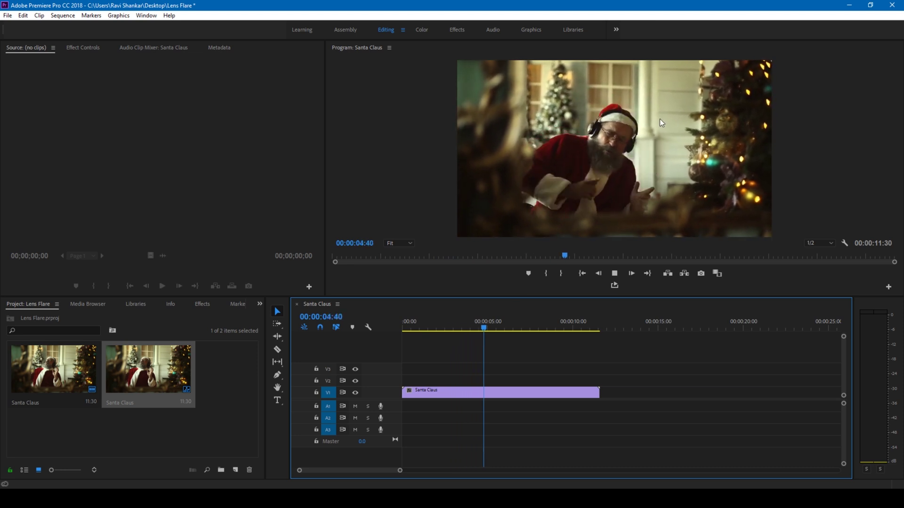
key("space")
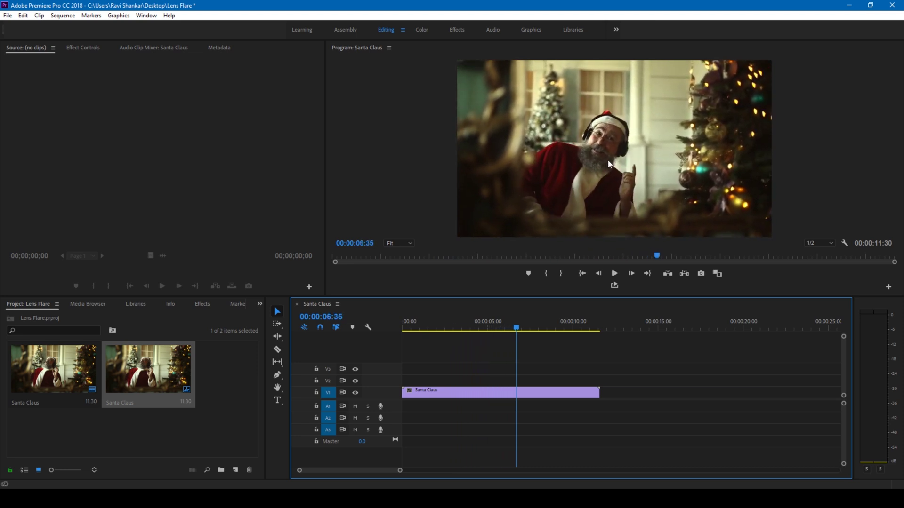
Search the effects for 'Find Edges' and duplicate the Santa Claus clip onto V2.
left_click(201, 304)
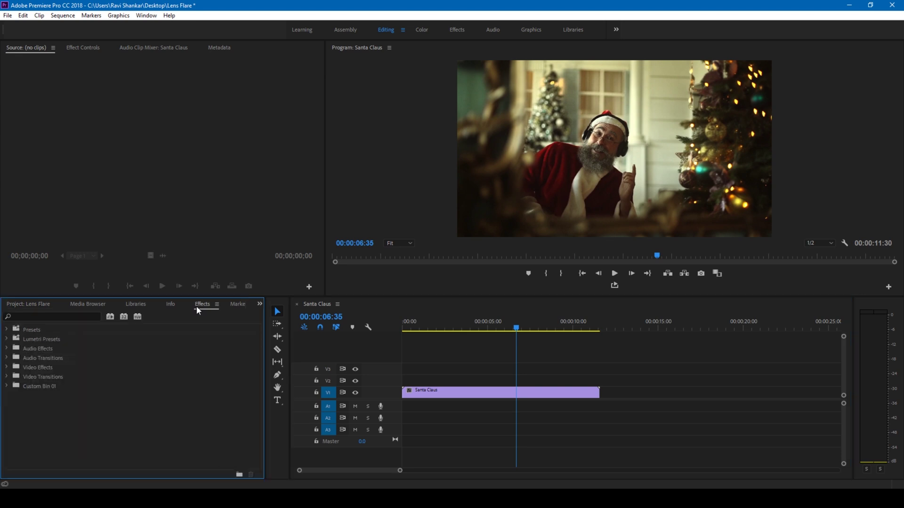
left_click(76, 316)
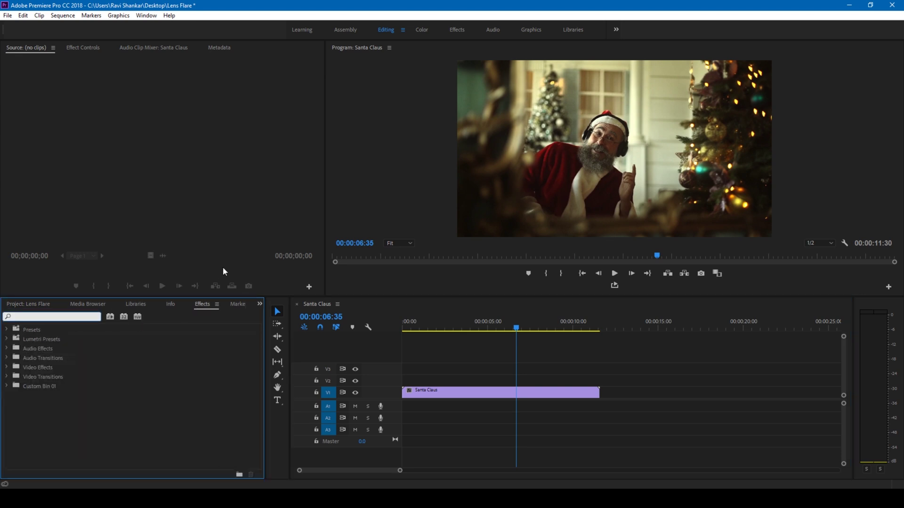
type("Find Edges")
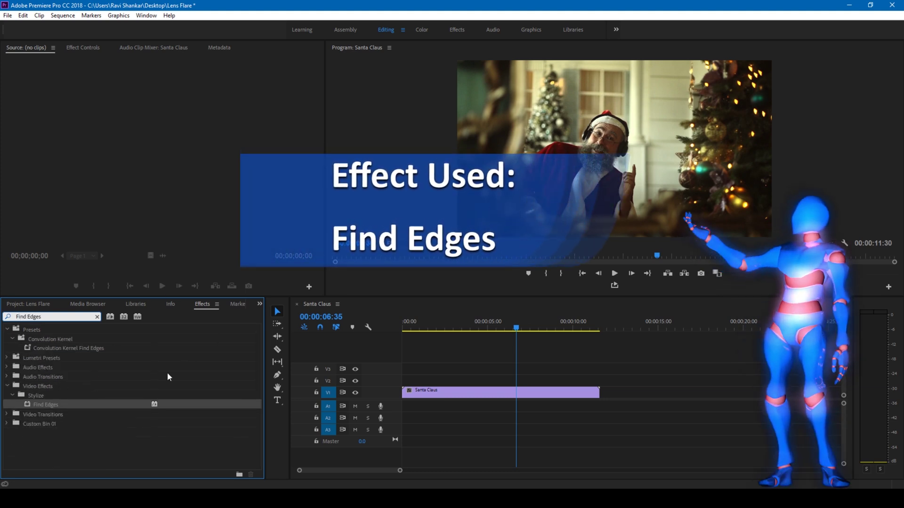
left_click(414, 390)
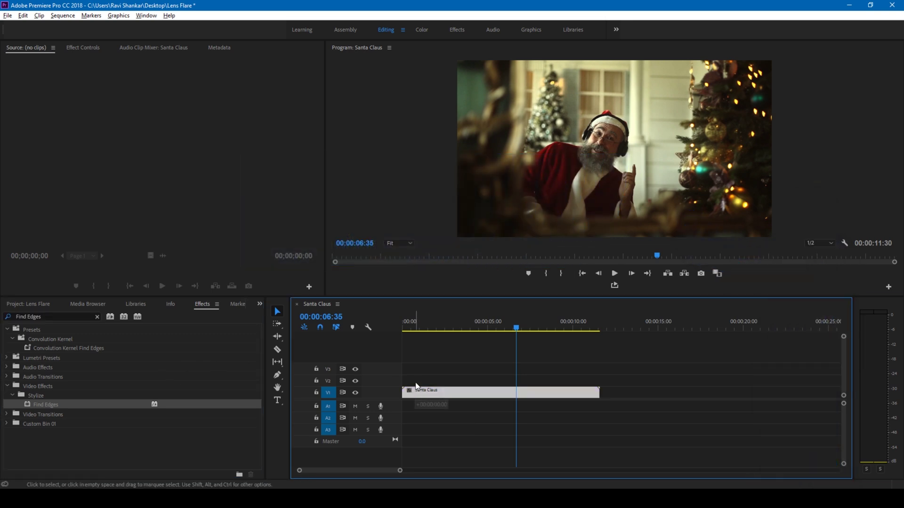
left_click_drag(414, 387, 429, 379)
left_click(429, 380)
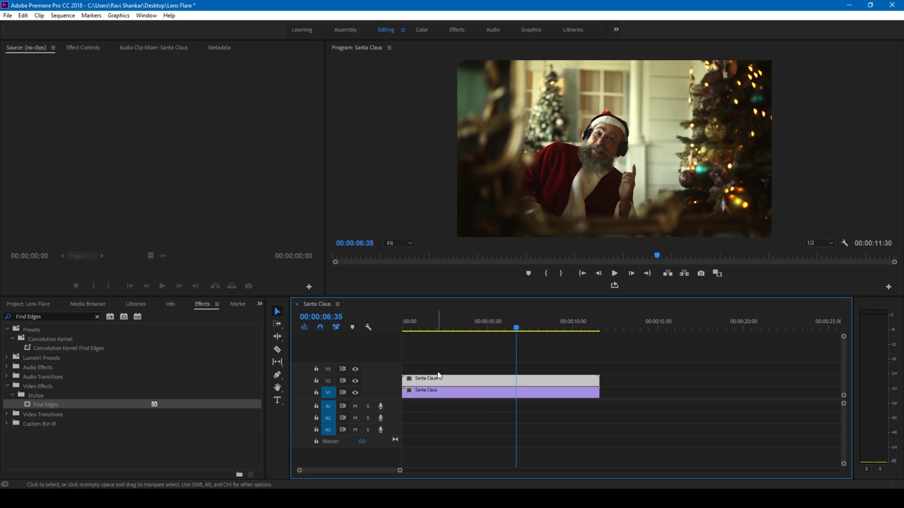
Apply Find Edges to the V2 Santa Claus copy and preview from about three seconds.
mouse_move(56, 407)
left_mouse_down()
mouse_move(420, 355)
mouse_move(423, 382)
left_mouse_up()
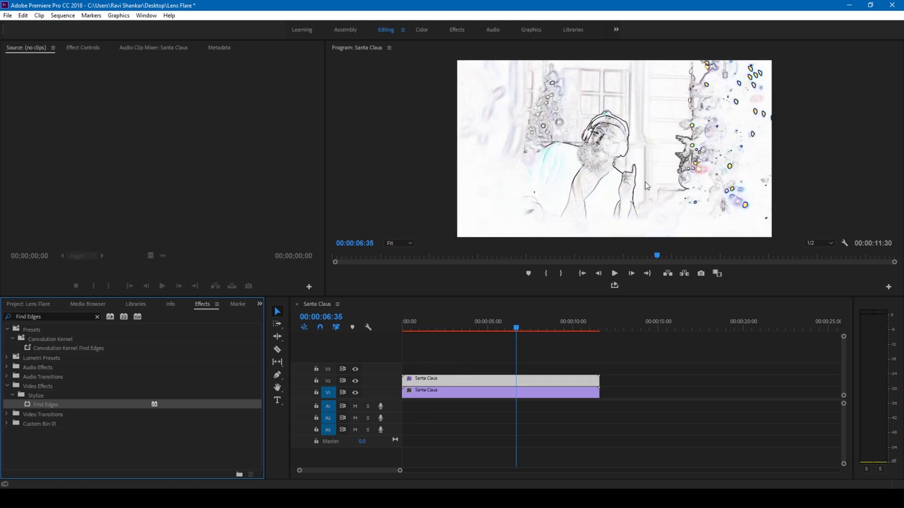
left_click(455, 334)
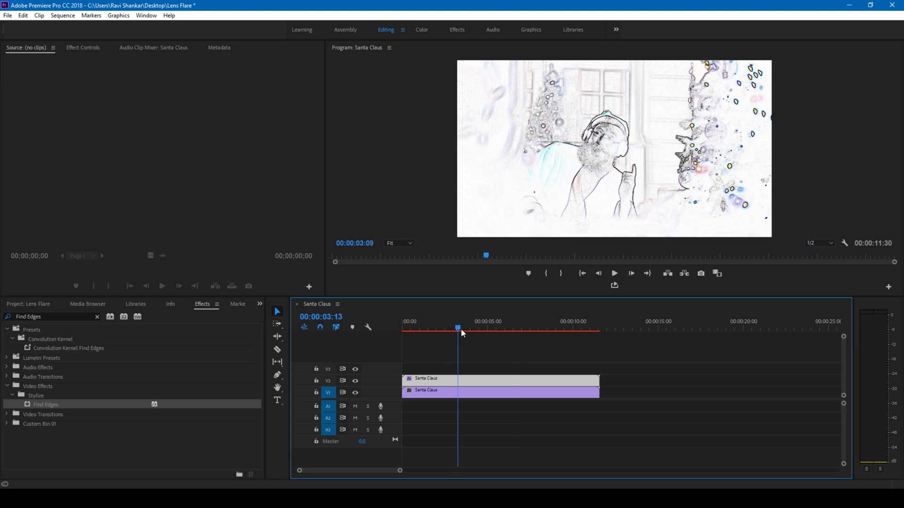
left_click(449, 333)
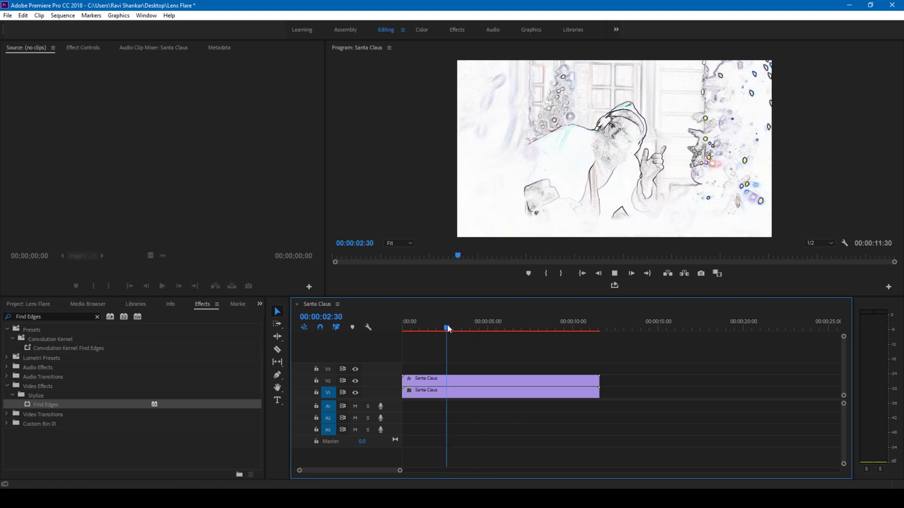
key("space")
key("space")
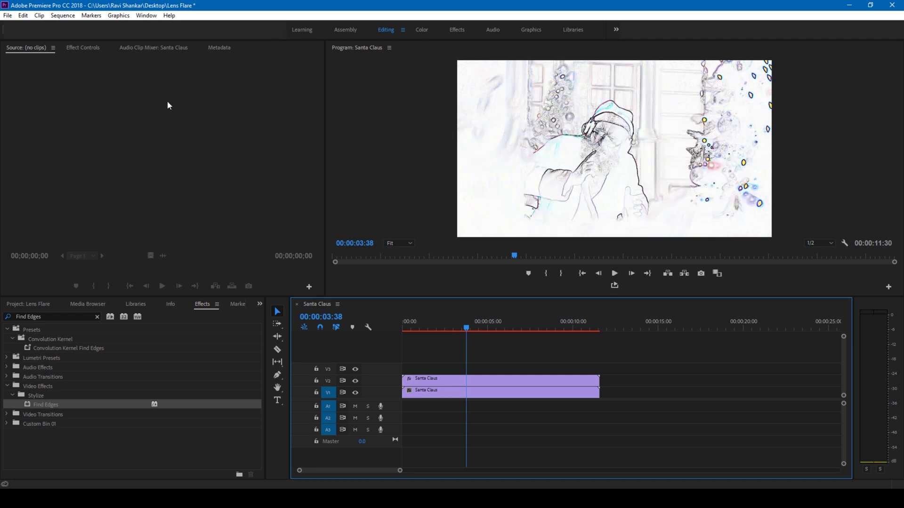
Turn on Invert under Find Edges for the top clip in Effect Controls.
left_click(95, 50)
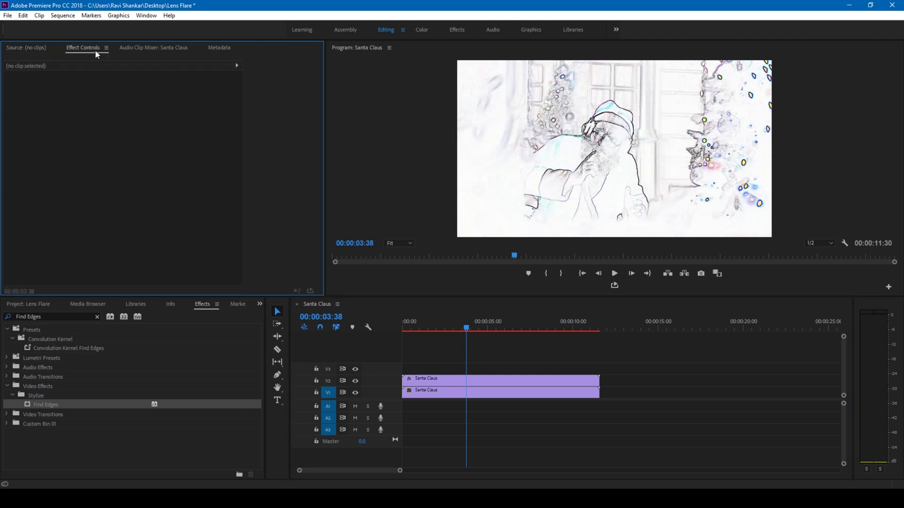
left_click(420, 379)
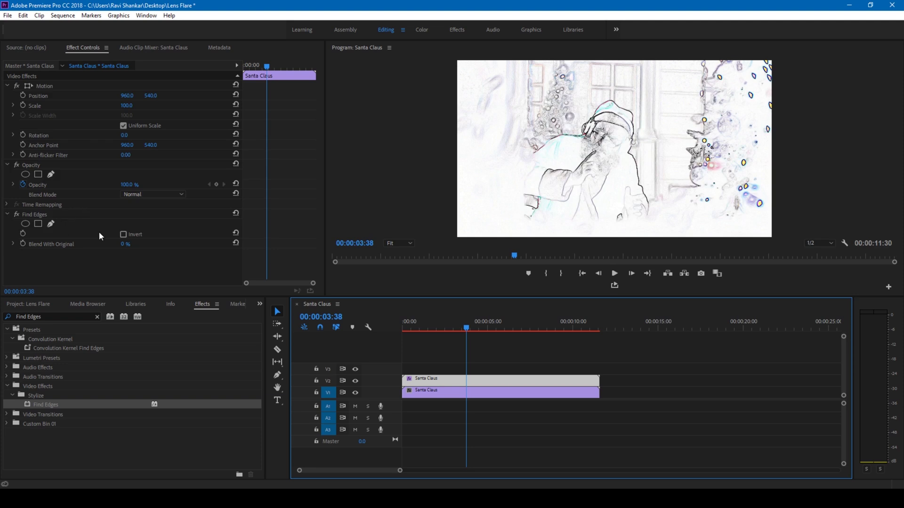
left_click(122, 234)
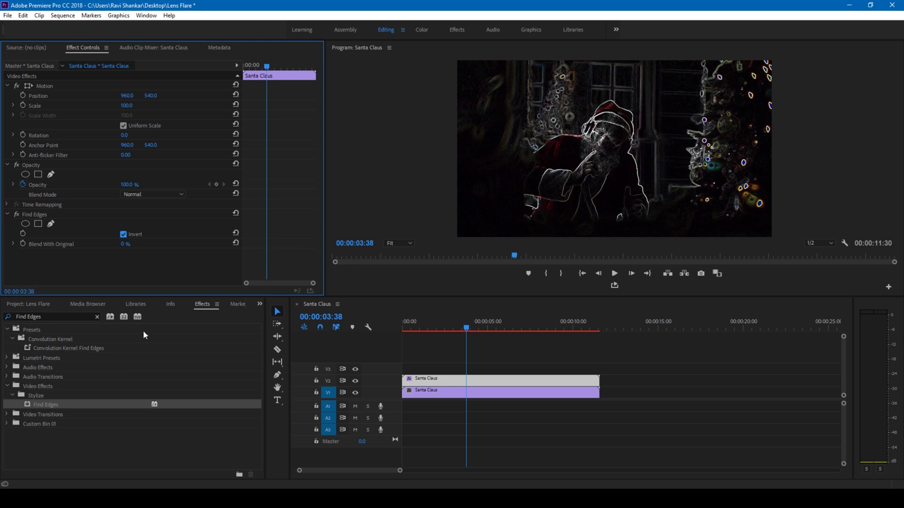
Apply Gaussian Blur to the V2 clip with Repeat Edge Pixels and Blurriness 36.
left_click(56, 316)
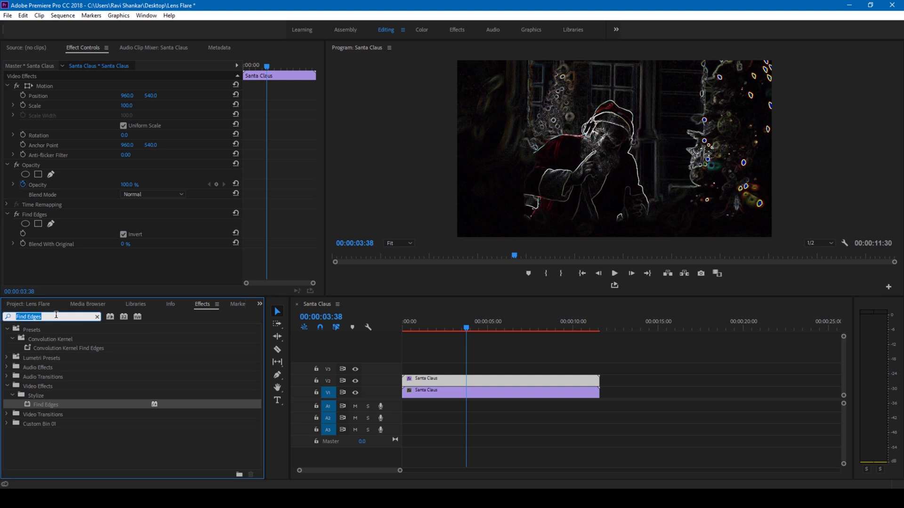
type("Gasu")
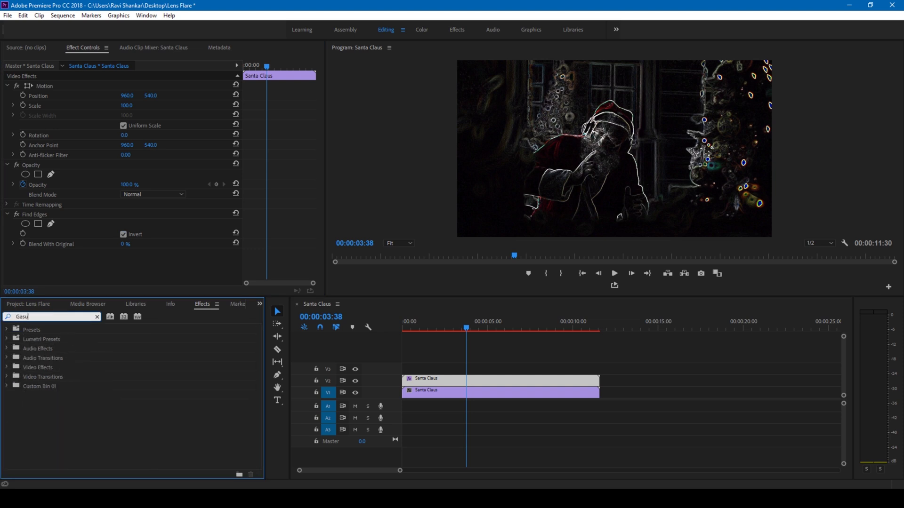
key("BackSpace")
type("ussian")
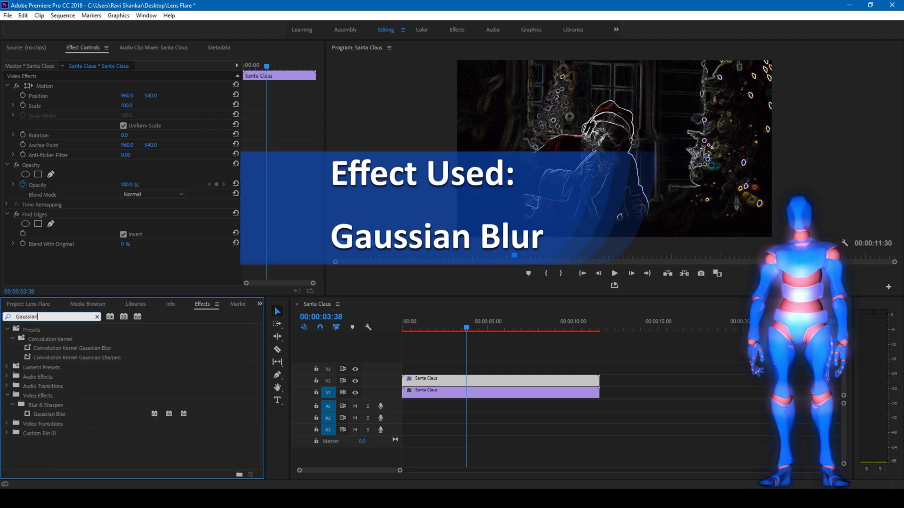
left_click(50, 414)
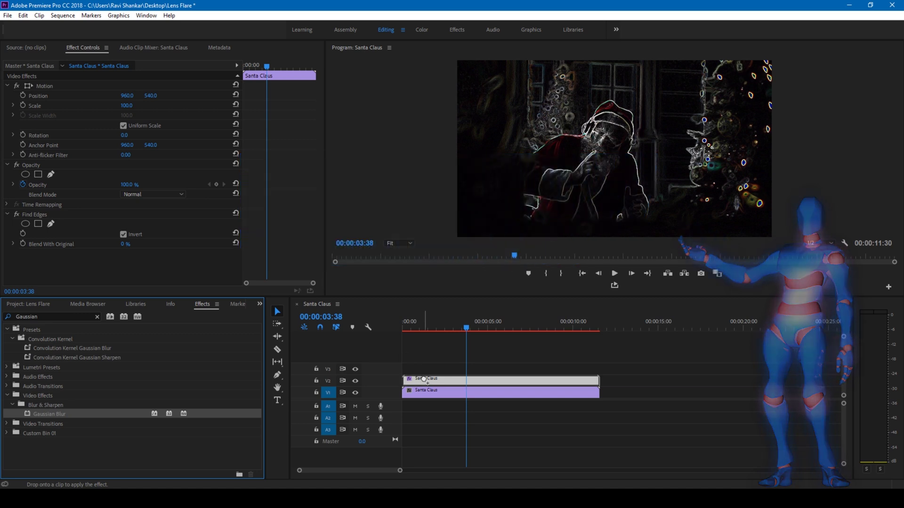
left_click_drag(285, 341, 425, 383)
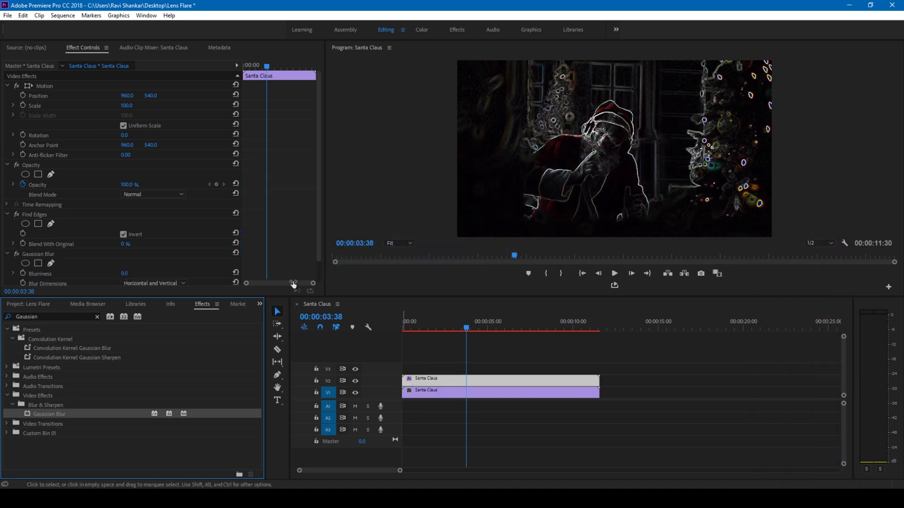
scroll(201, 245, "down", 2)
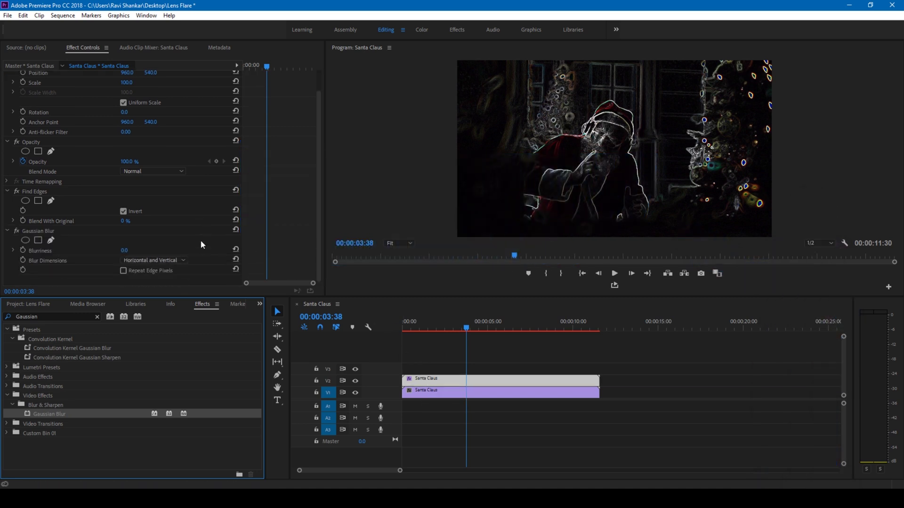
left_click(123, 271)
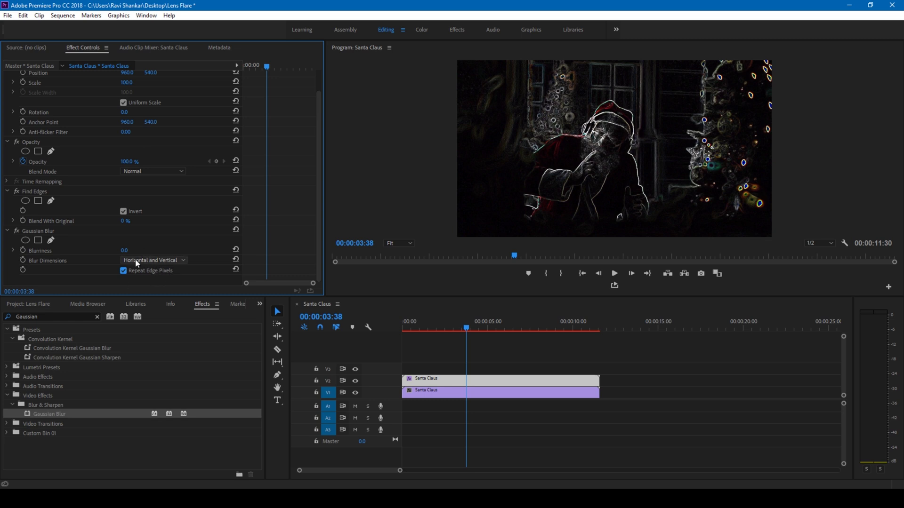
left_click_drag(124, 250, 152, 251)
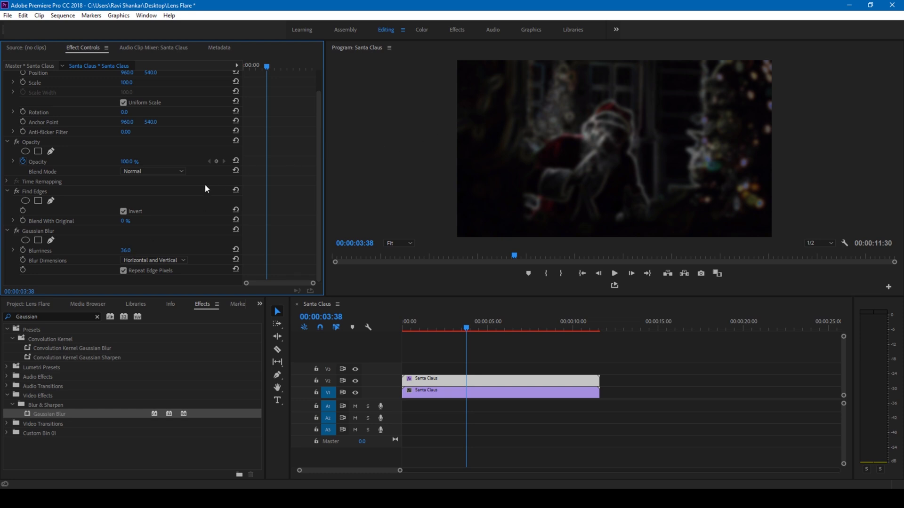
left_click(148, 170)
Set the top layer's Blend Mode to Linear Dodge (Add) and enlarge the preview area.
left_click(142, 286)
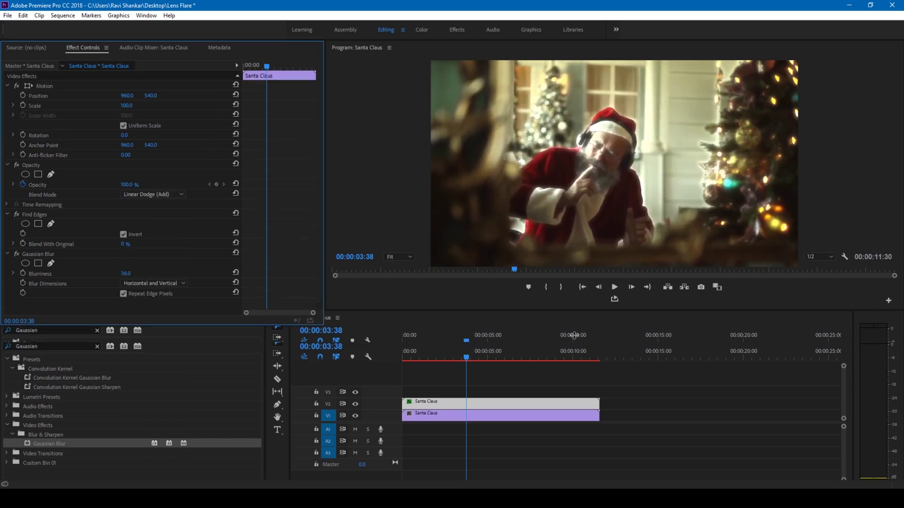
left_click_drag(584, 295, 584, 343)
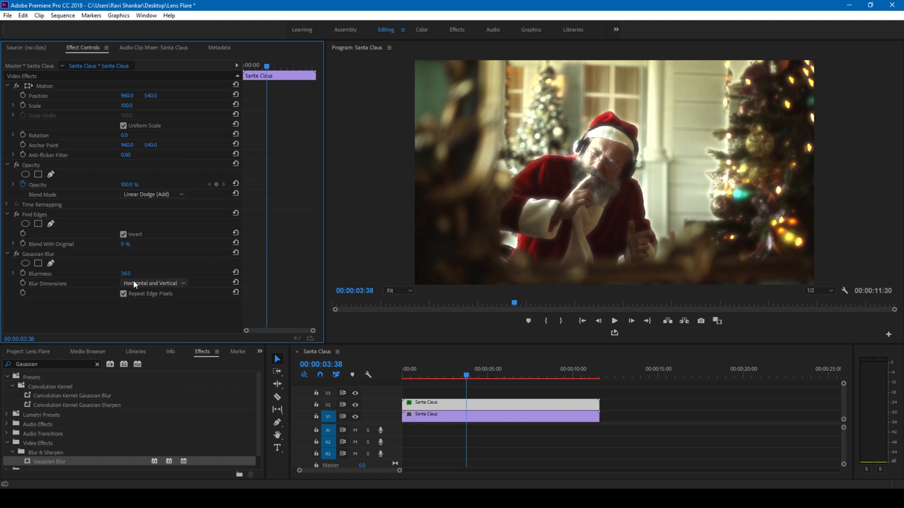
Set Blur Dimensions to Horizontal, raise Blurriness, and preview the glow.
left_click(148, 283)
left_click(149, 297)
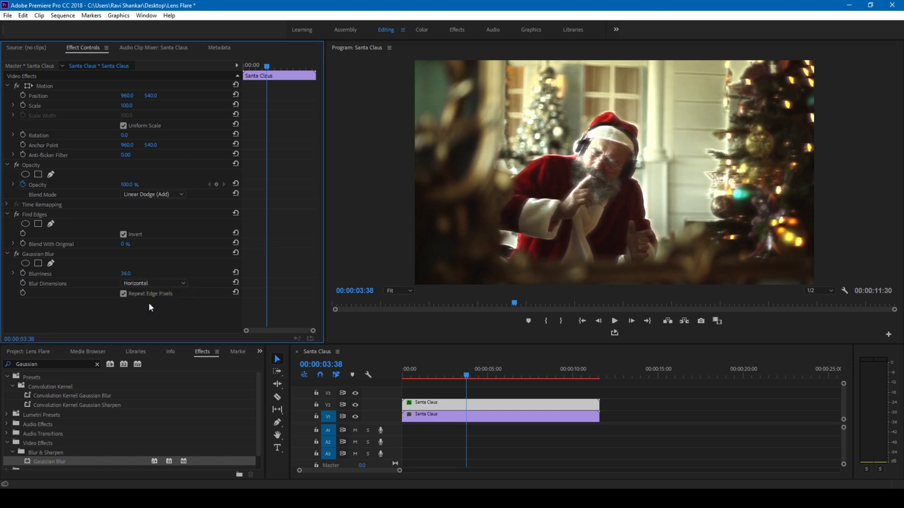
left_click_drag(125, 277, 162, 276)
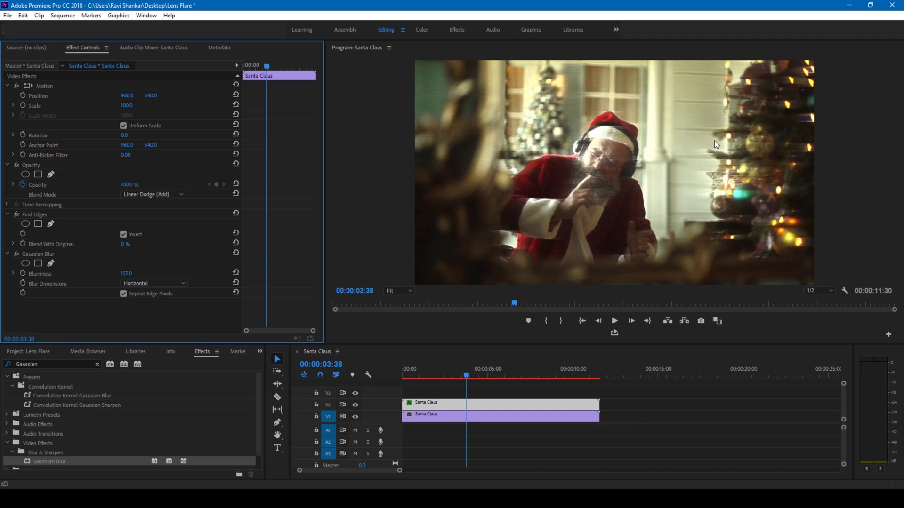
left_click(422, 374)
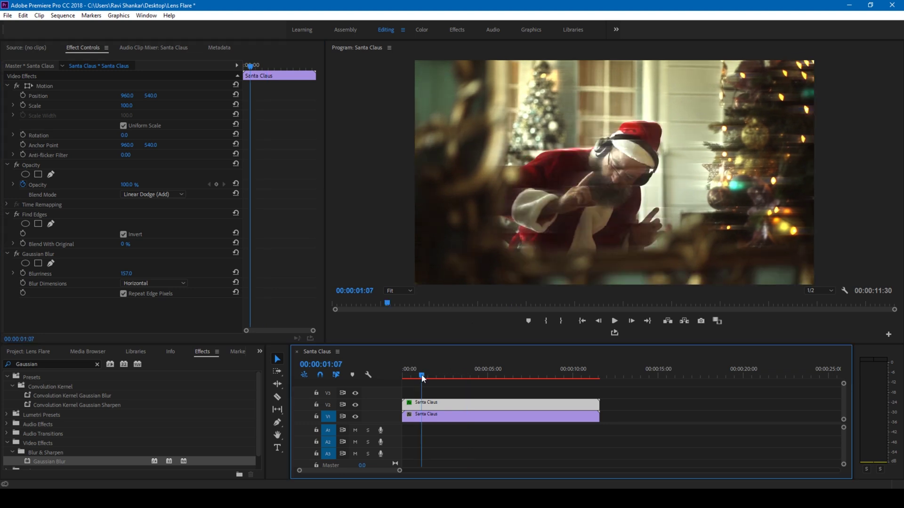
key("space")
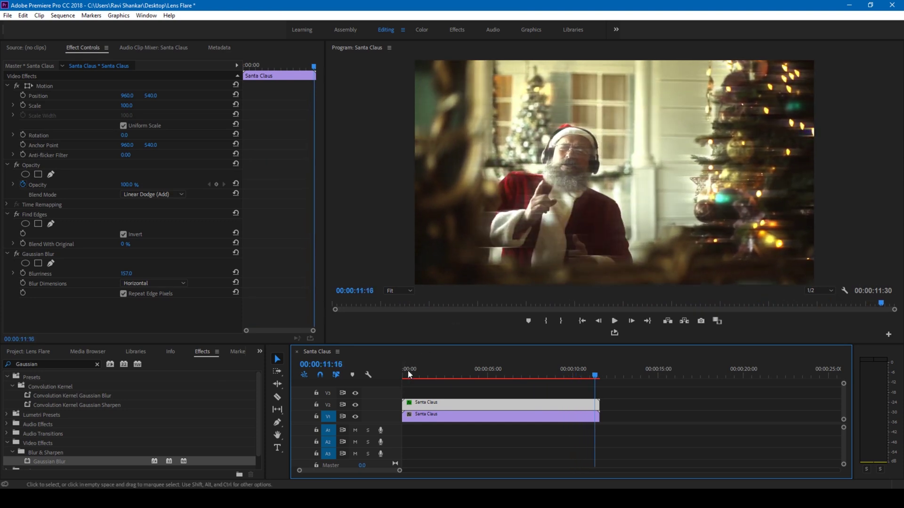
Stop playback and push the Gaussian Blur Blurriness up to 476.
left_click(411, 372)
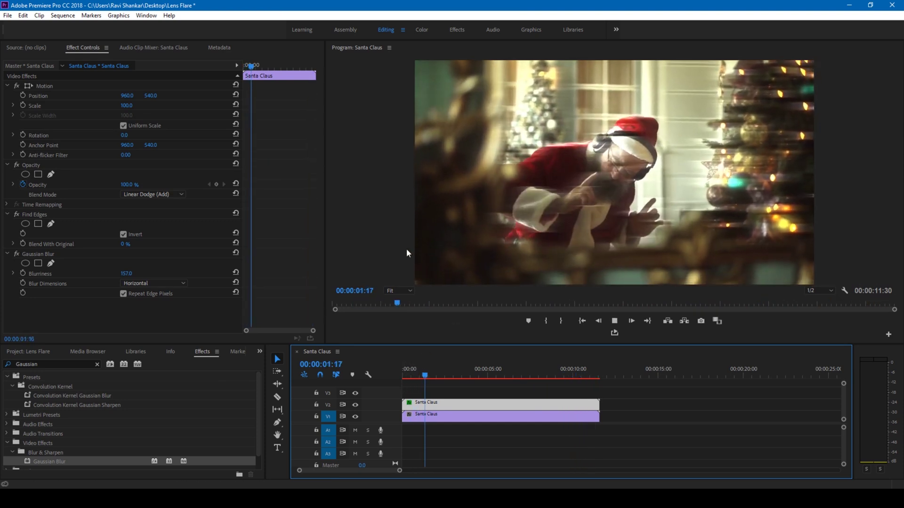
key("space")
left_click_drag(125, 274, 226, 274)
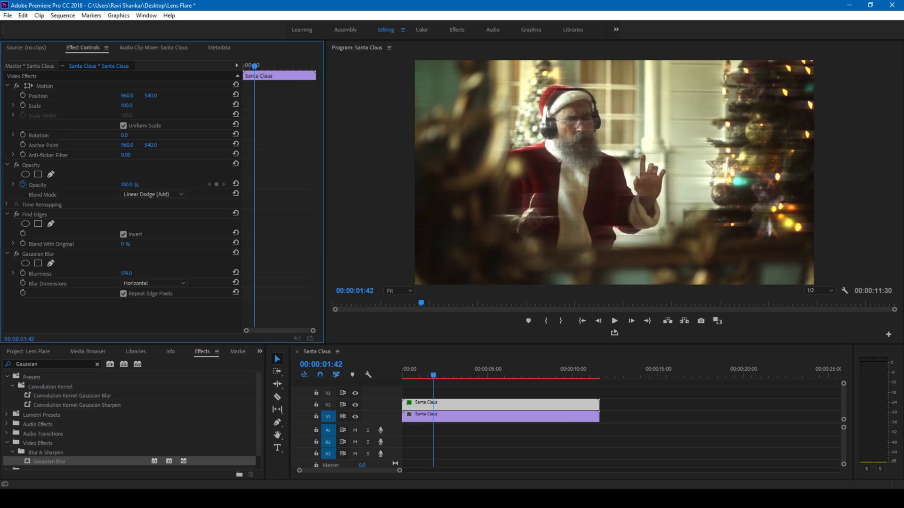
left_click_drag(126, 274, 210, 273)
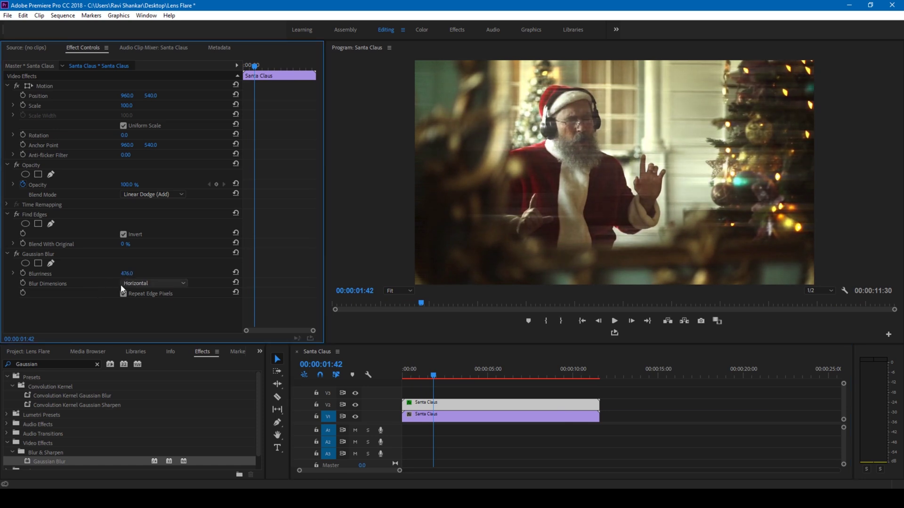
left_click(134, 284)
Switch Blur Dimensions to Vertical and preview the streaky glow from the start.
left_click(134, 313)
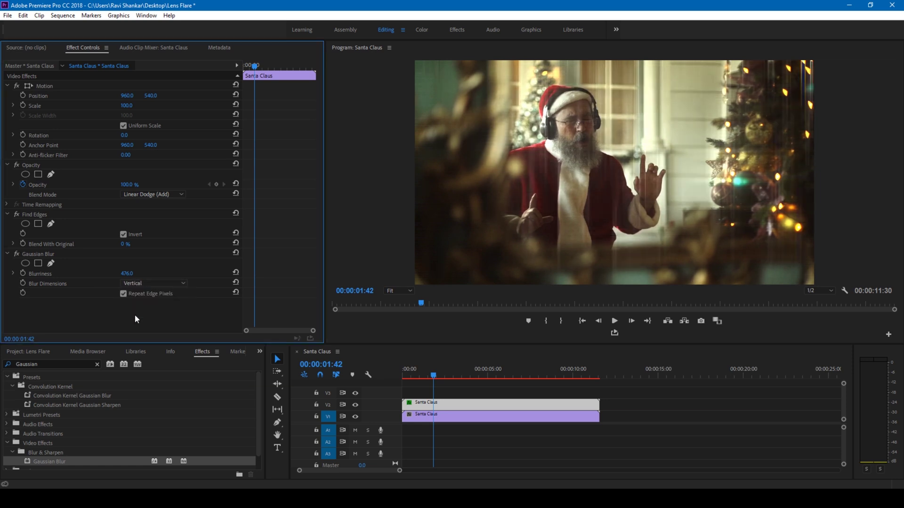
key("space")
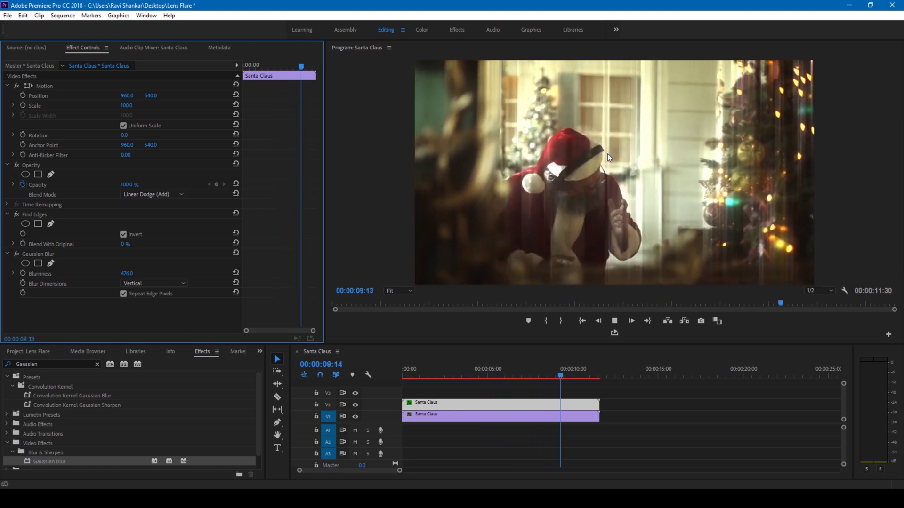
left_click(421, 371)
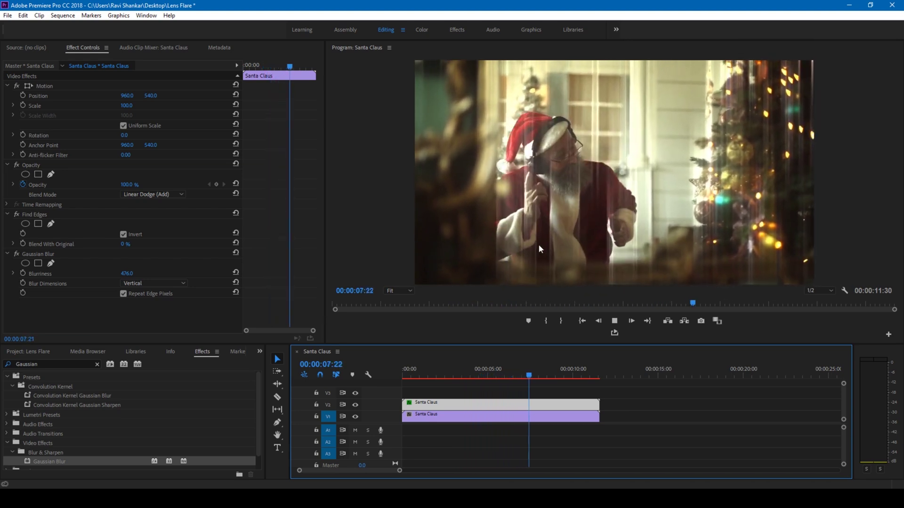
left_click(410, 369)
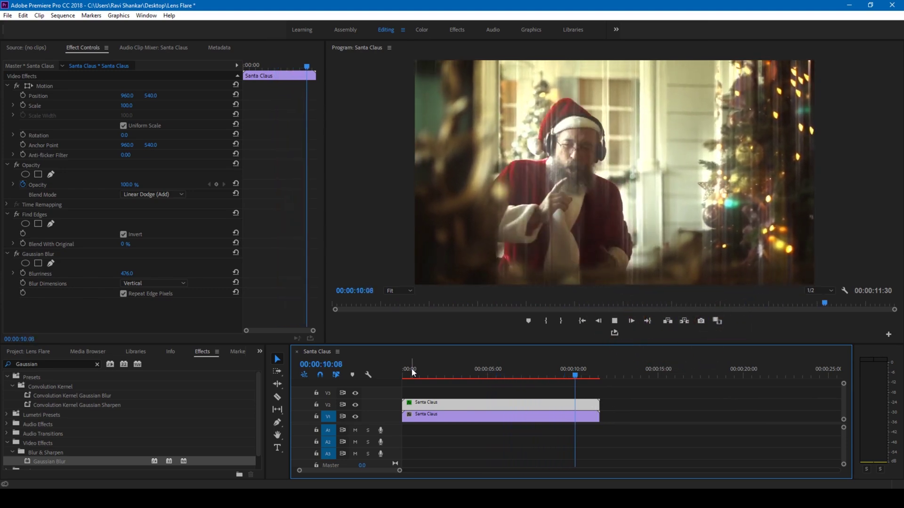
left_click(412, 373)
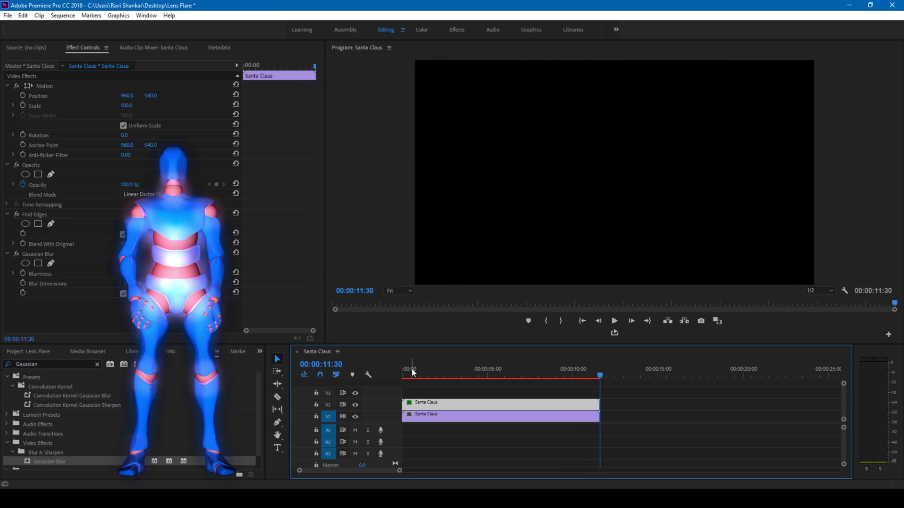
key("space")
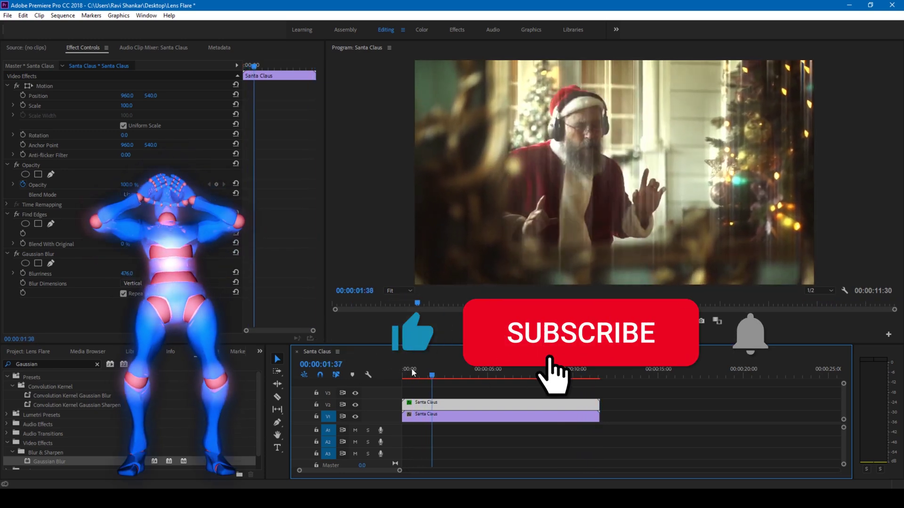
left_click(412, 373)
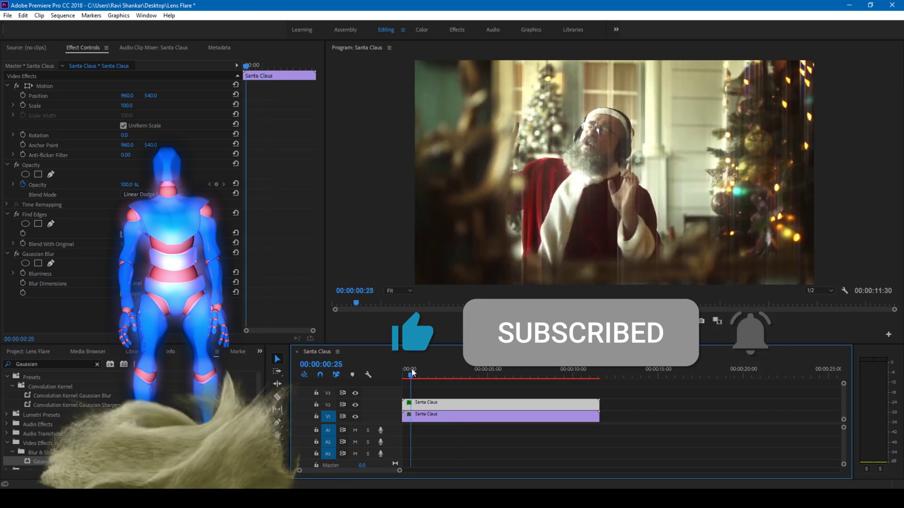